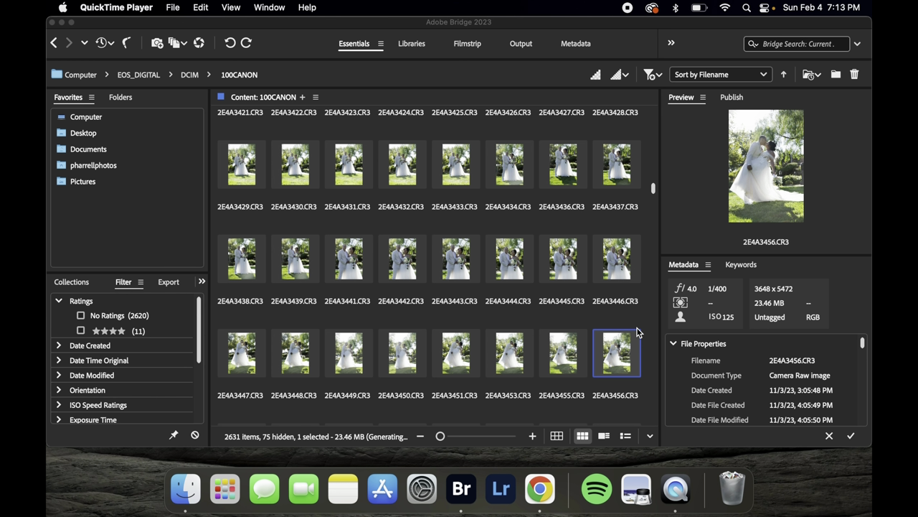
# Preview the photo 2E4A3456.CR3 at full size and give it a one-star rating
pyautogui.click(652, 189)
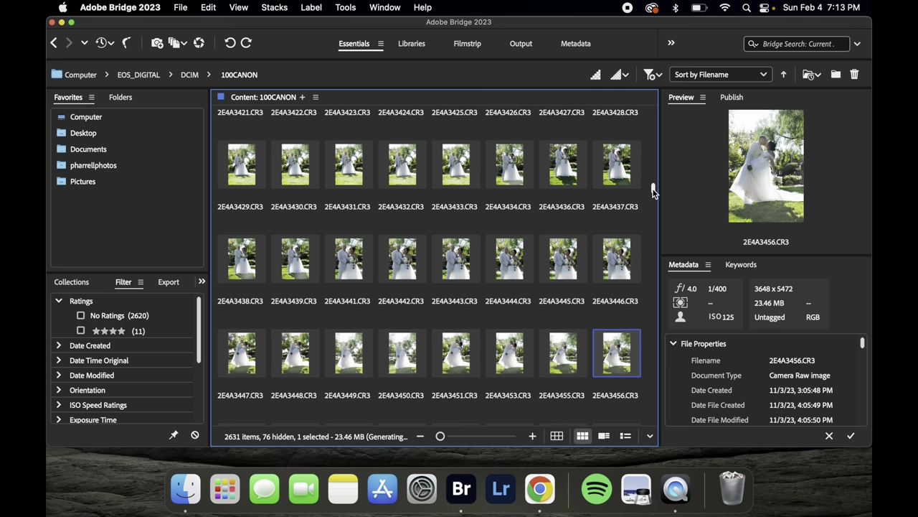
pyautogui.moveTo(653, 190); pyautogui.dragTo(653, 190)
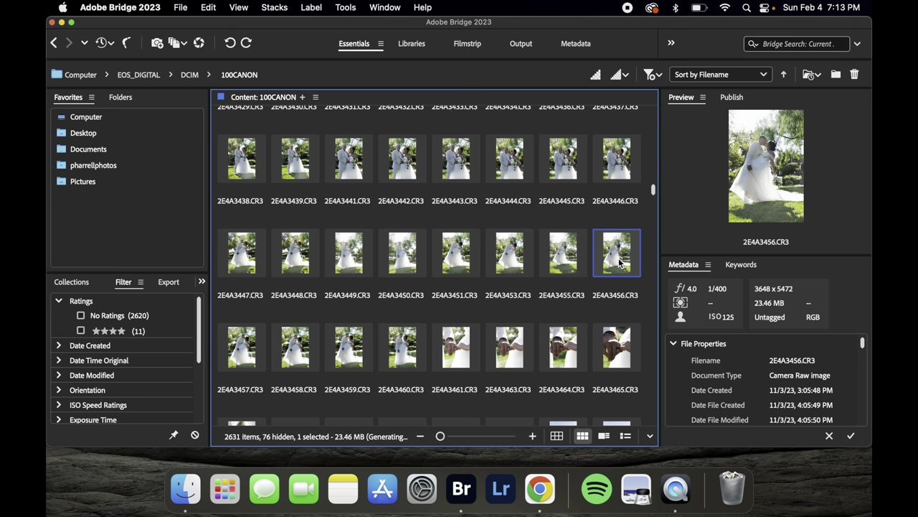
pyautogui.press('space')
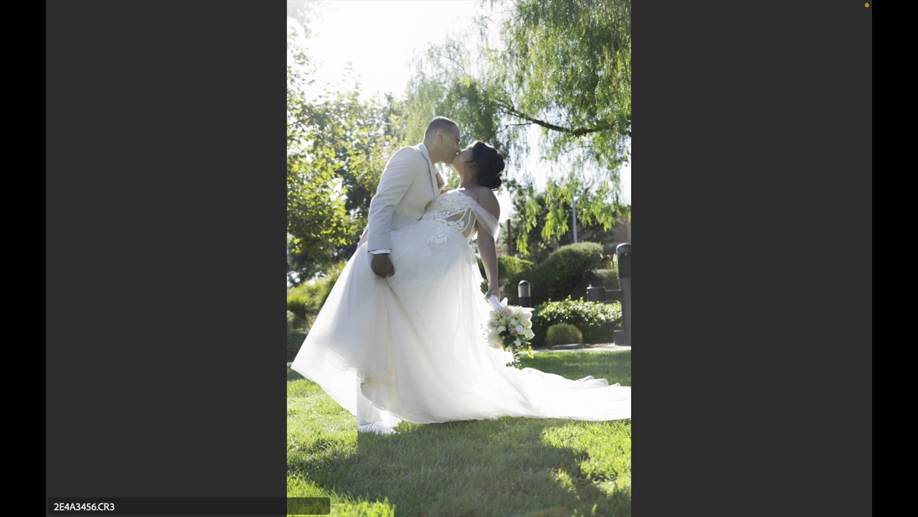
pyautogui.press('1')
pyautogui.press('space')
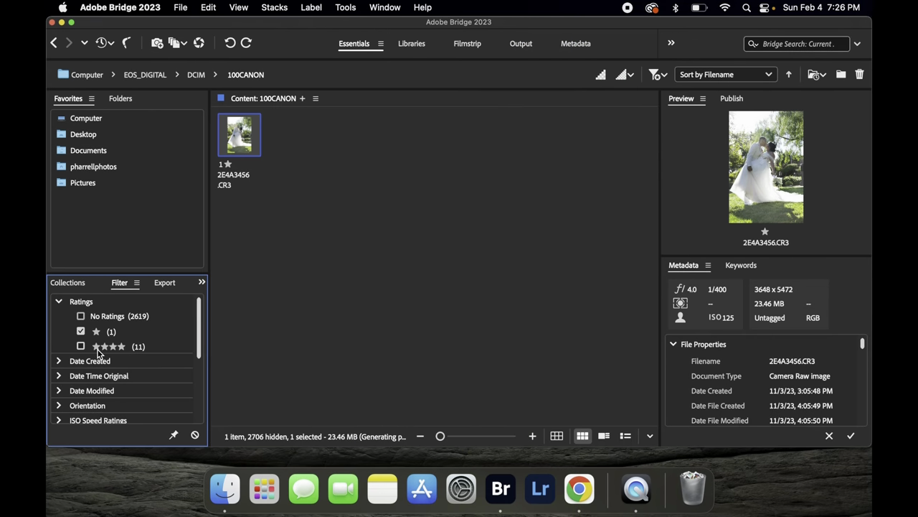
# Start a custom export of the one-star photo 2E4A3456.CR3
pyautogui.click(327, 204)
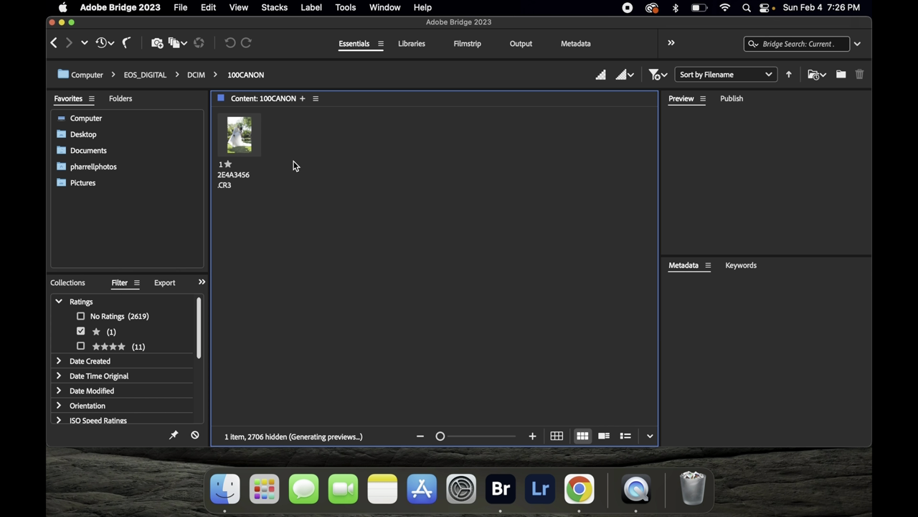
pyautogui.click(244, 132)
pyautogui.click(184, 11)
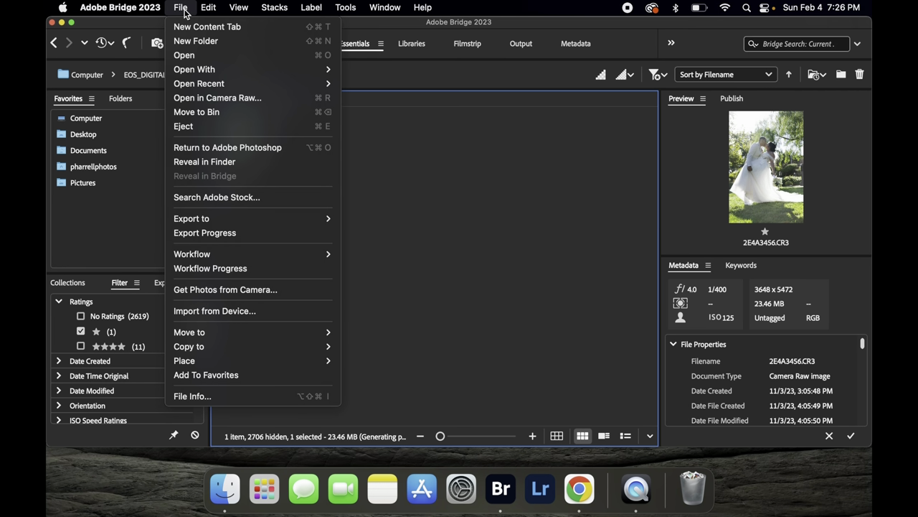
pyautogui.moveTo(229, 222)
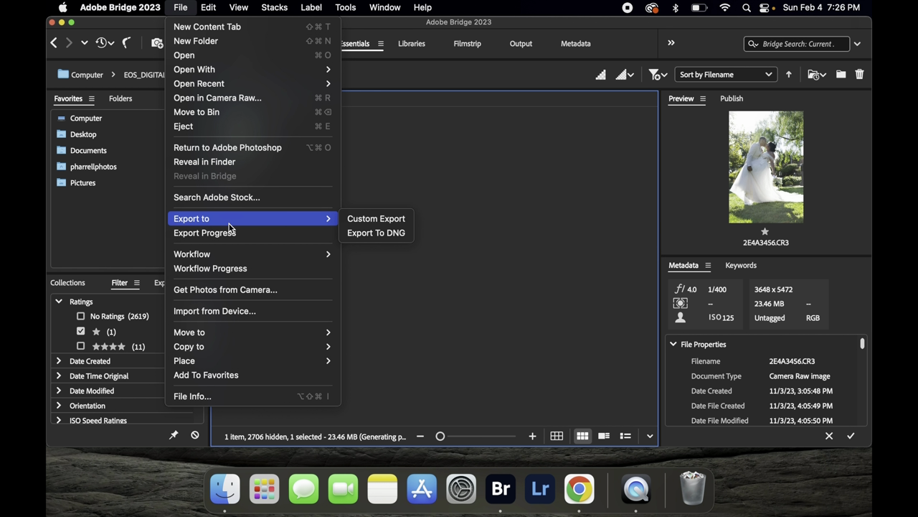
pyautogui.click(368, 219)
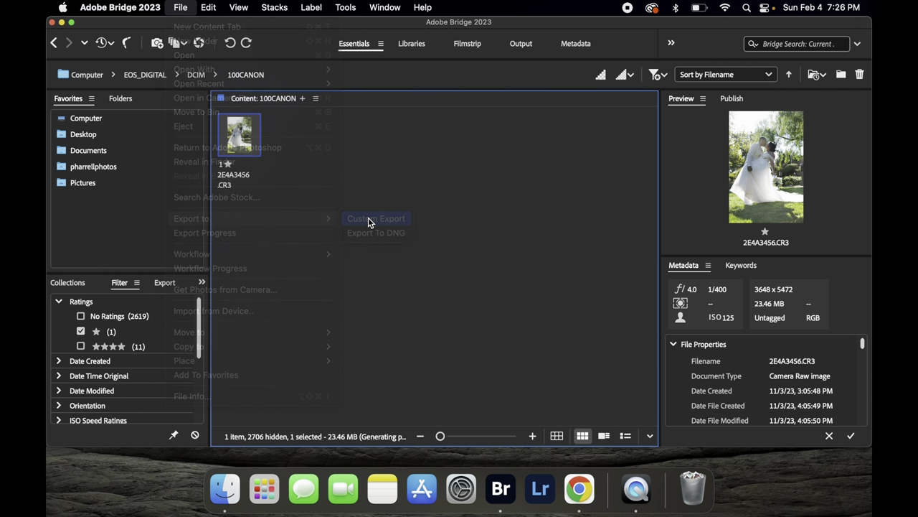
# Set the export to save to a specific folder and choose Desktop as the destination
pyautogui.click(363, 196)
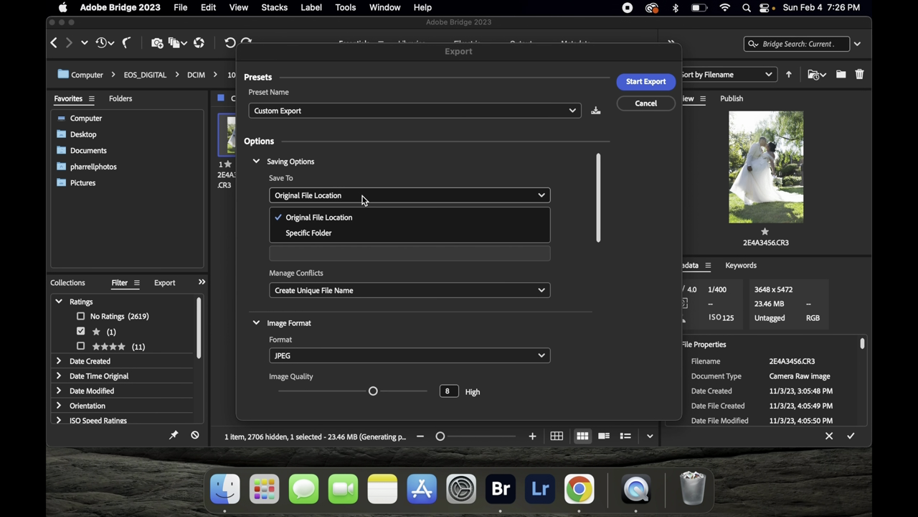
pyautogui.click(354, 236)
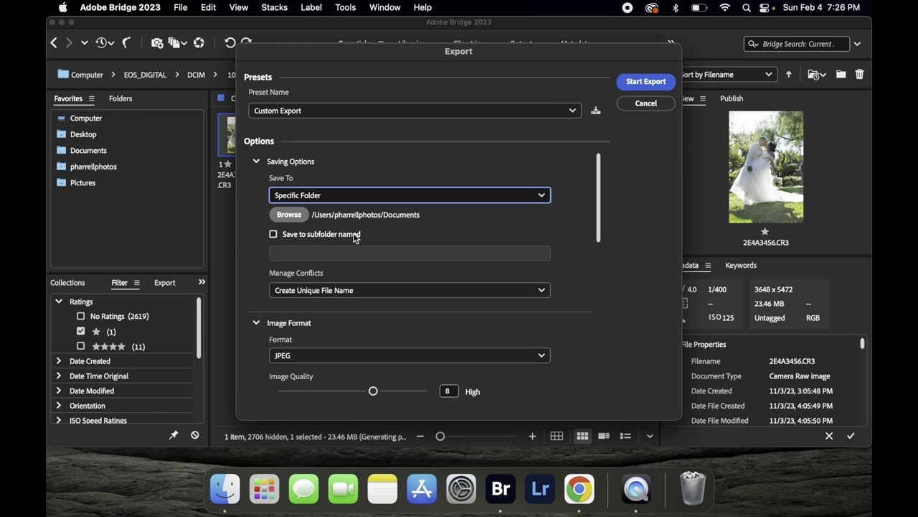
pyautogui.click(285, 218)
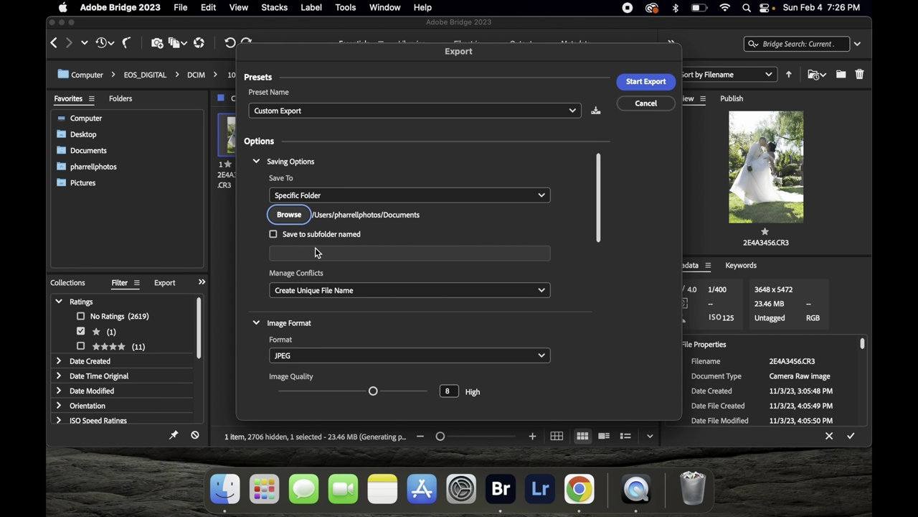
pyautogui.click(300, 216)
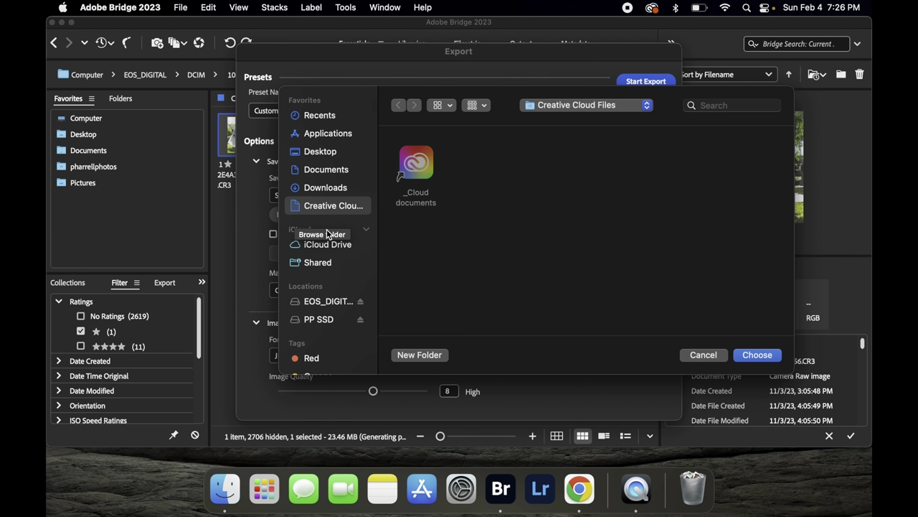
pyautogui.click(325, 152)
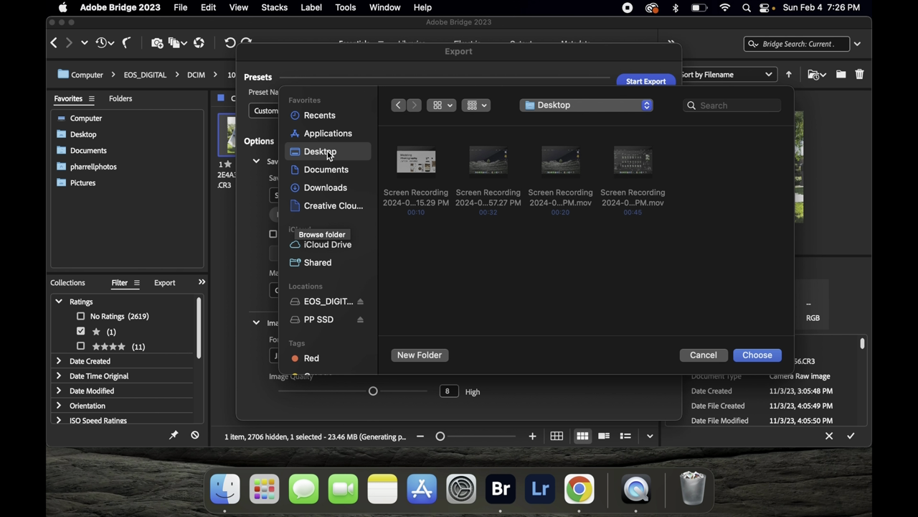
pyautogui.click(757, 354)
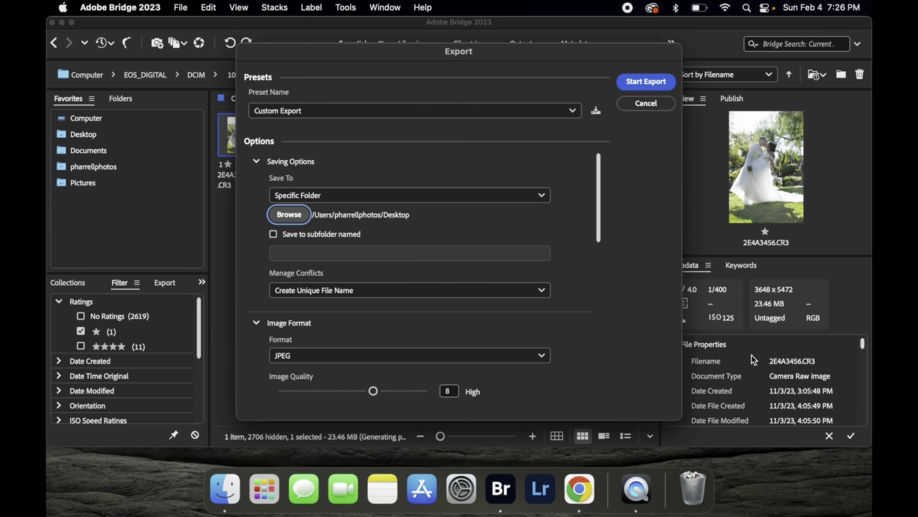
# Raise the JPEG image quality of the export to the maximum
pyautogui.scroll(-2, 461, 282)
pyautogui.scroll(-2, 449, 301)
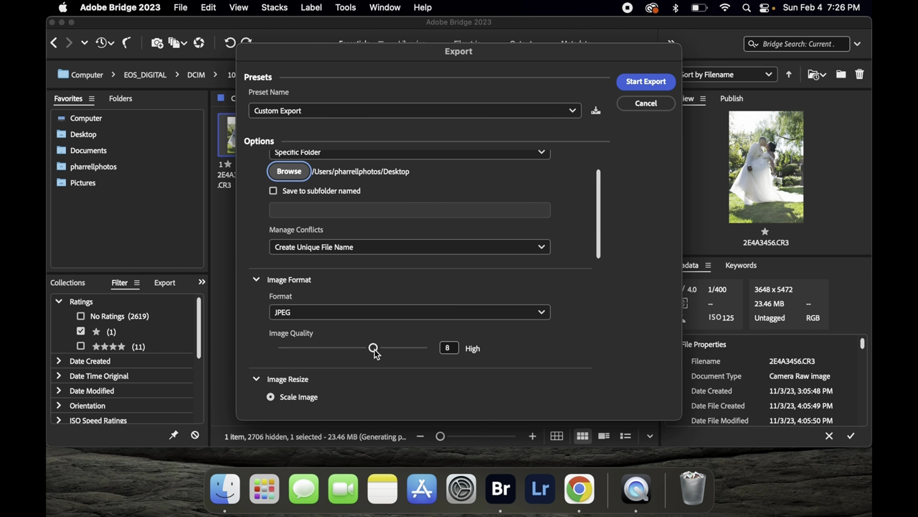
pyautogui.moveTo(374, 351); pyautogui.dragTo(437, 346)
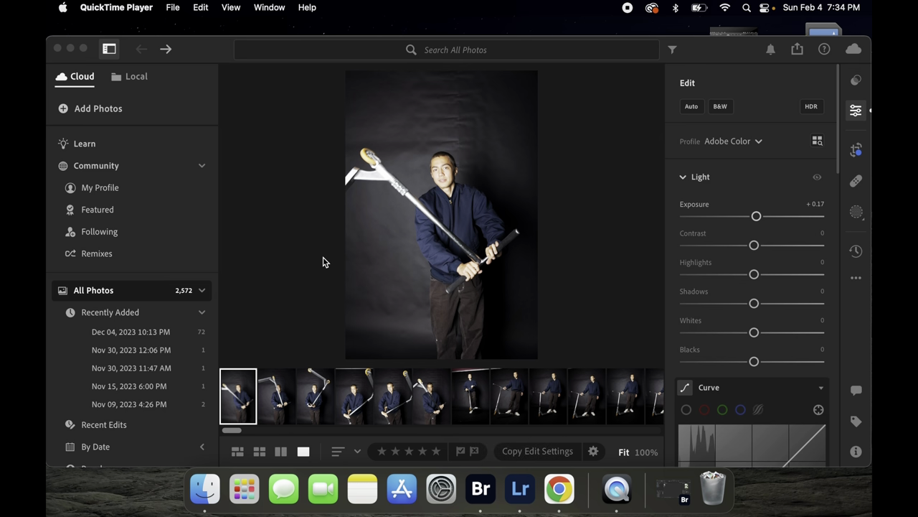
# In Lightroom, browse to the Desktop folder and import the exported photo 2E4A3456.jpeg
pyautogui.click(111, 111)
pyautogui.click(111, 111)
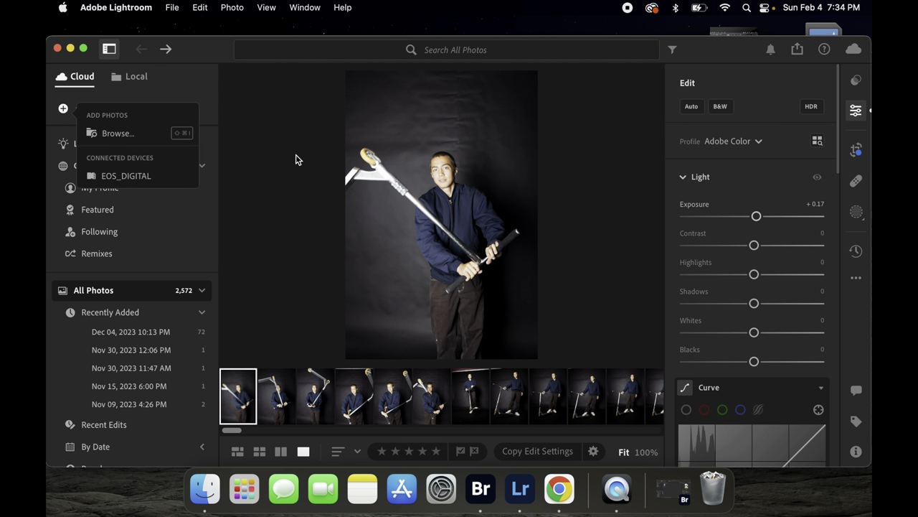
pyautogui.click(127, 136)
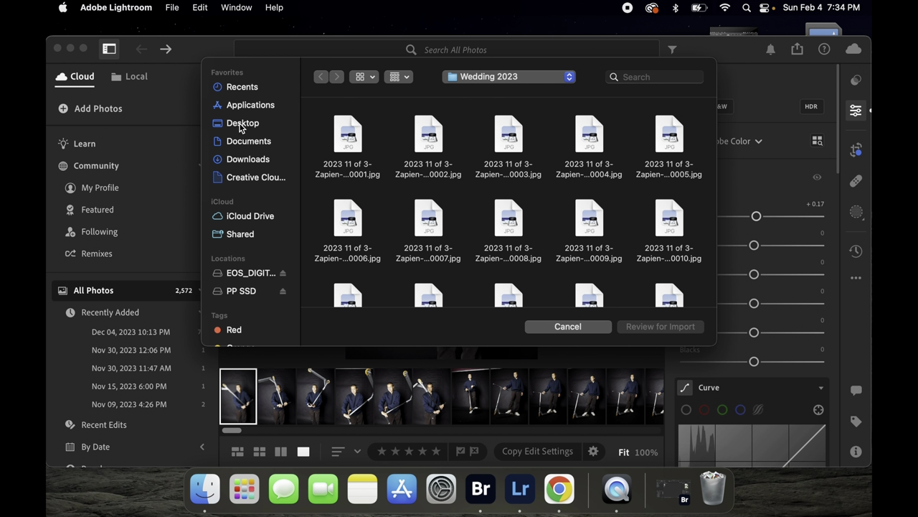
pyautogui.click(241, 125)
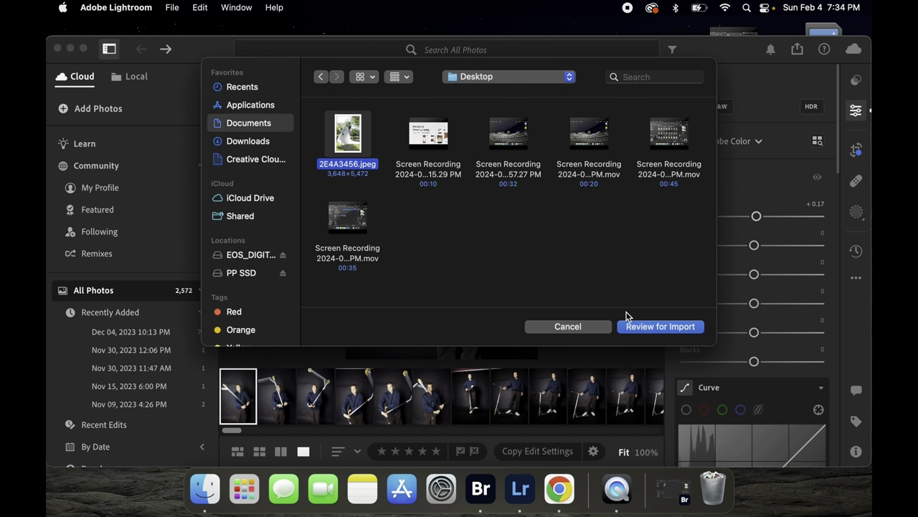
pyautogui.click(657, 327)
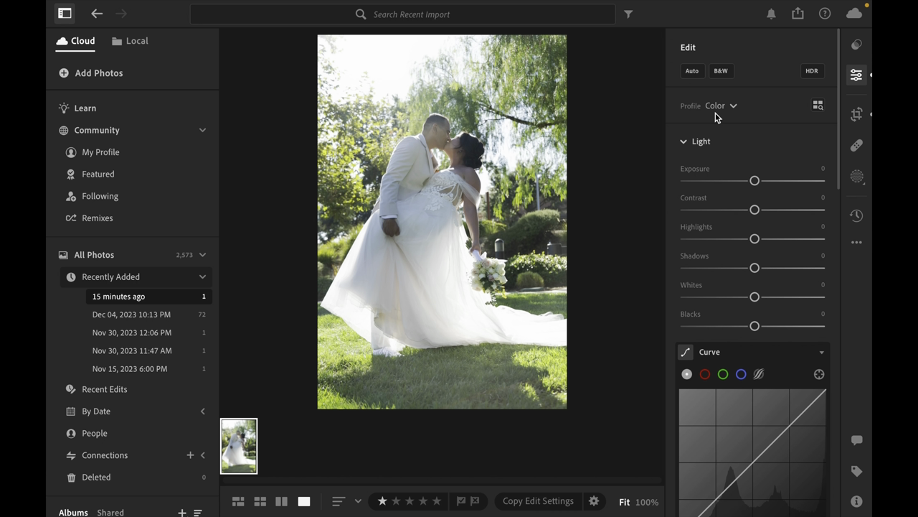
# Apply the Modern 08 profile to the wedding photo and raise its Vibrance to +38
pyautogui.click(722, 107)
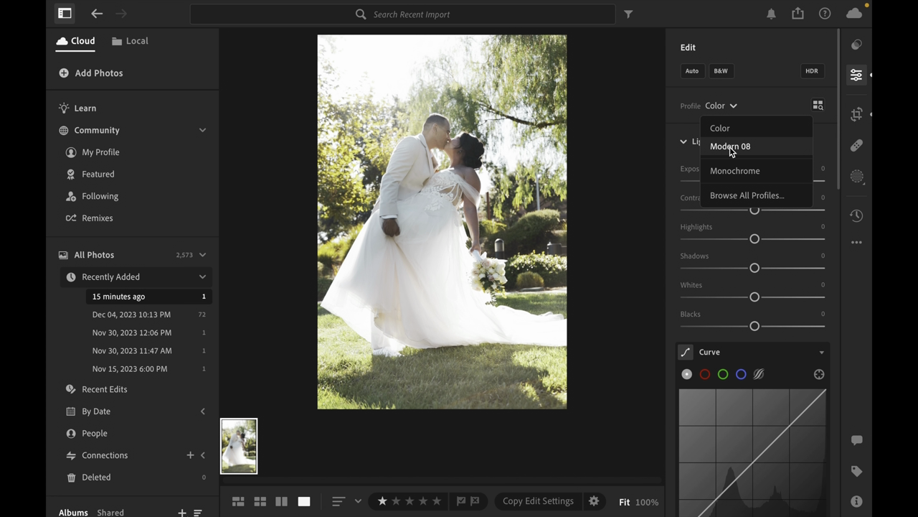
pyautogui.click(730, 147)
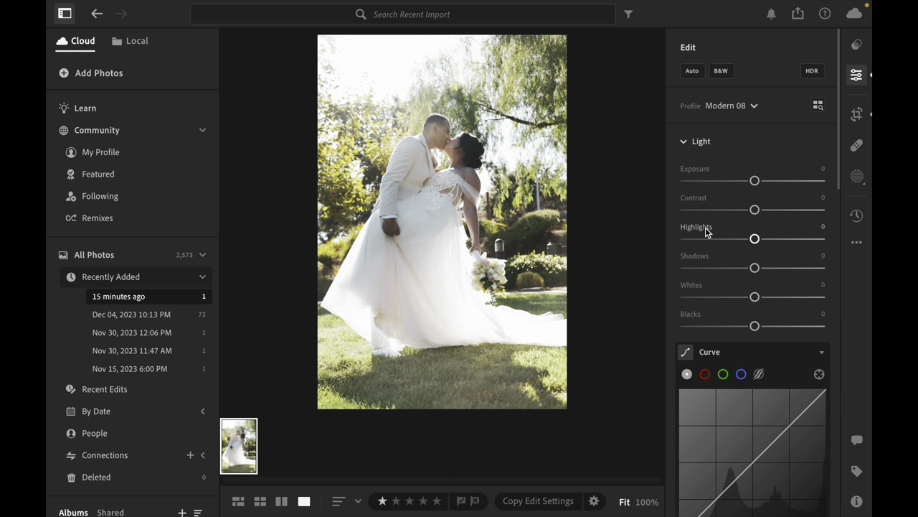
pyautogui.scroll(-2, 708, 231)
pyautogui.scroll(-10, 705, 231)
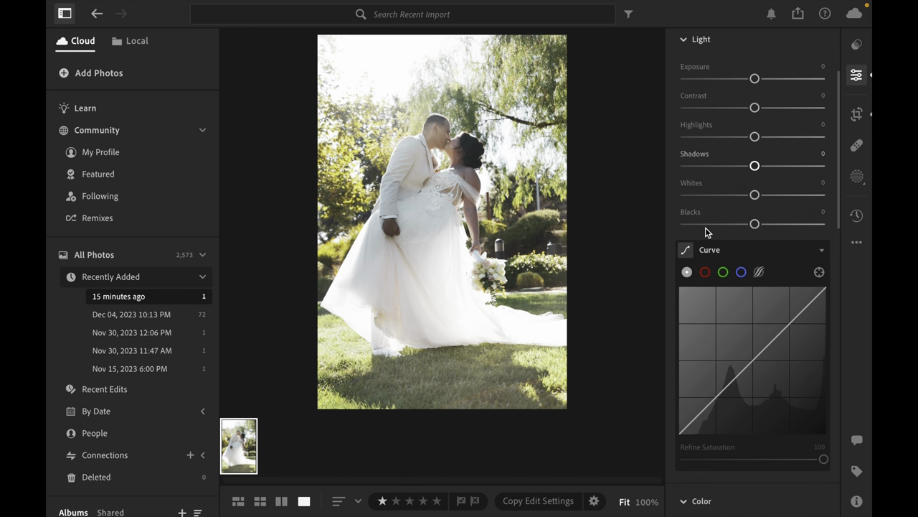
pyautogui.scroll(-3, 705, 228)
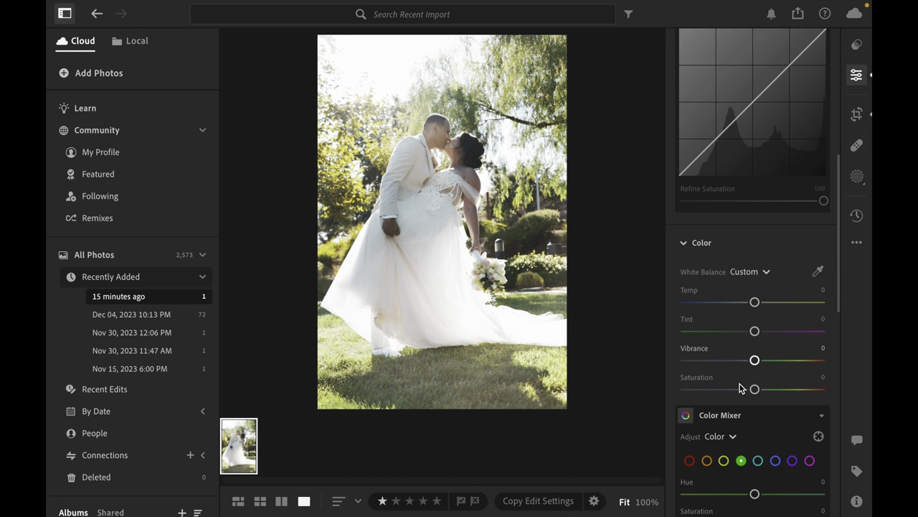
pyautogui.moveTo(755, 353); pyautogui.dragTo(781, 352)
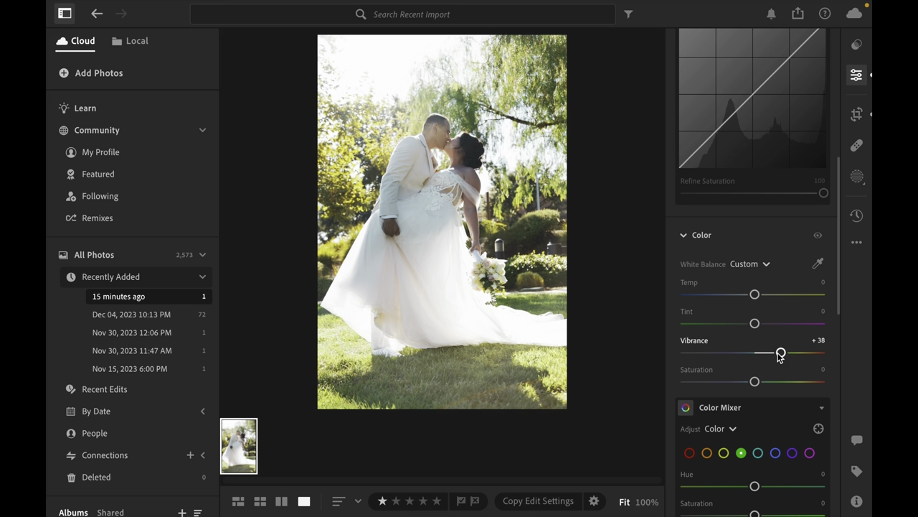
# In the Color Mixer, set the yellow saturation to +29 and the green hue to -29
pyautogui.scroll(-1, 780, 356)
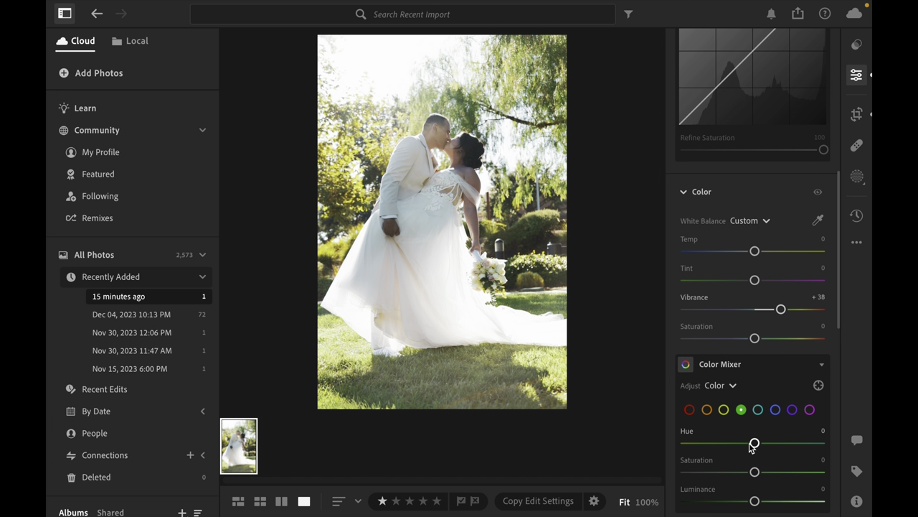
pyautogui.scroll(-1, 746, 425)
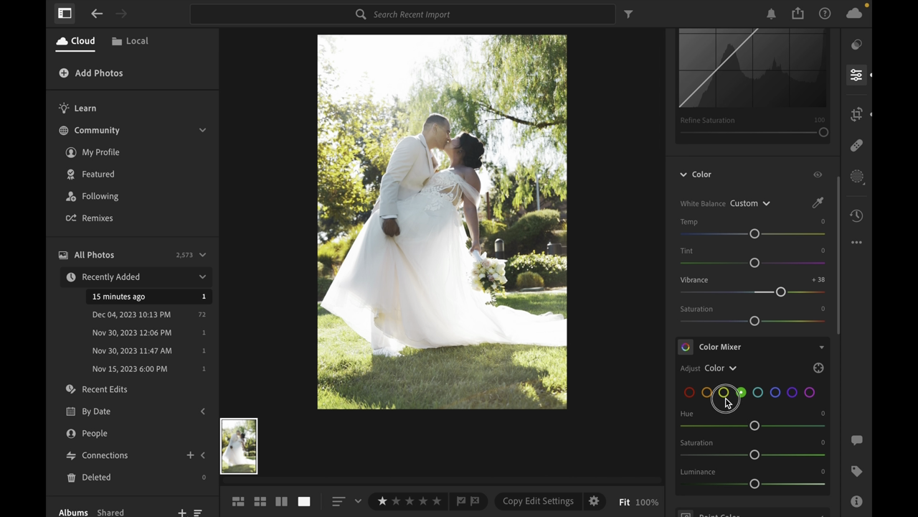
pyautogui.click(725, 396)
pyautogui.moveTo(754, 454); pyautogui.dragTo(776, 455)
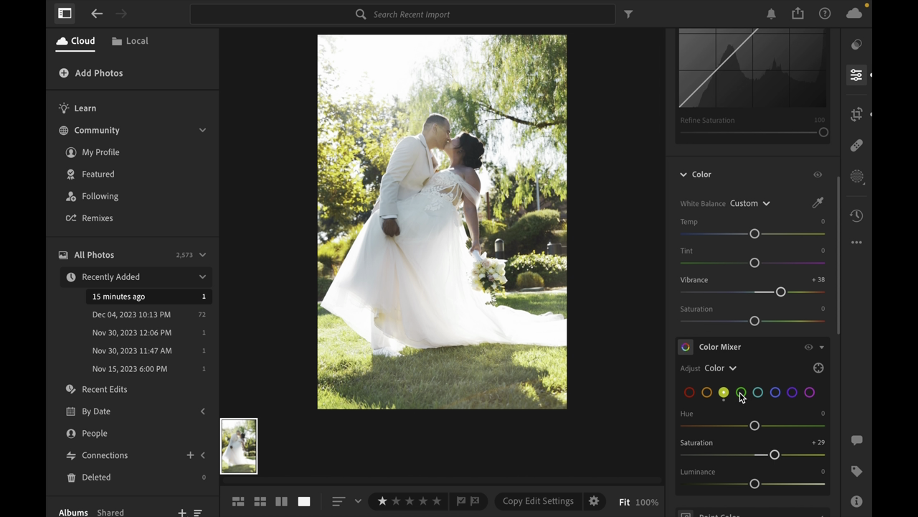
pyautogui.click(742, 392)
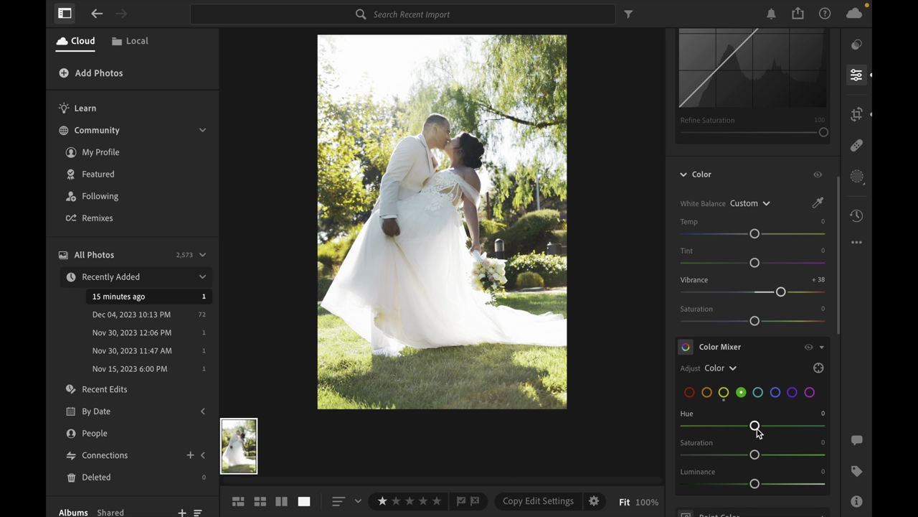
pyautogui.moveTo(757, 431); pyautogui.dragTo(738, 429)
# Warm the photo's white balance by setting Temp to +14
pyautogui.scroll(1, 766, 333)
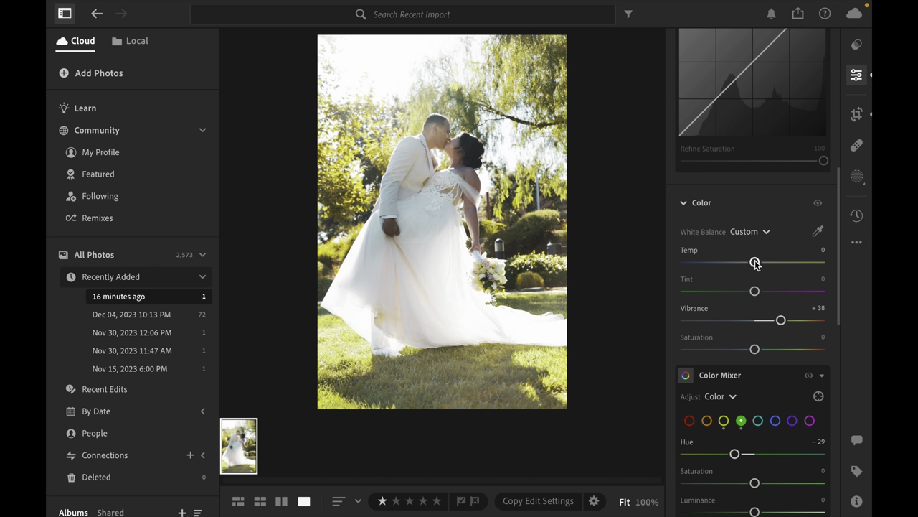
pyautogui.moveTo(756, 264); pyautogui.dragTo(765, 264)
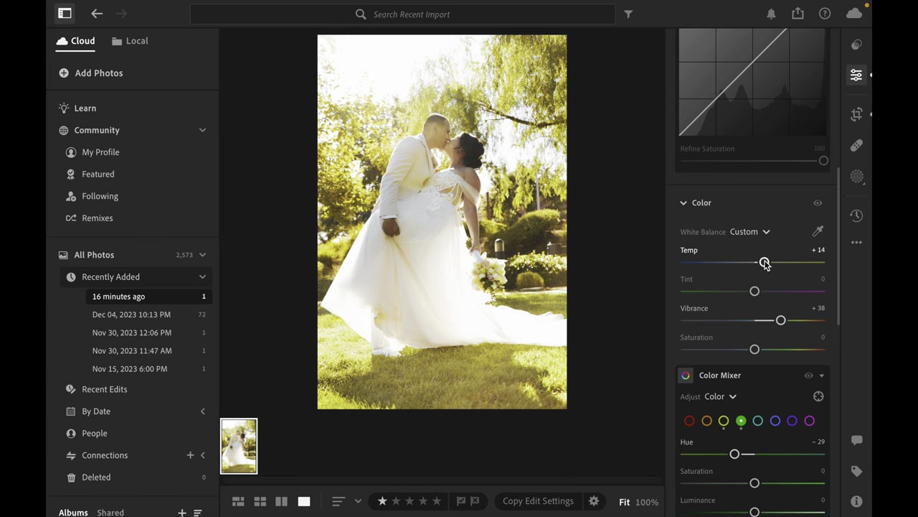
# Adjust the photo's light settings to Contrast +21, Highlights -59, Whites -52 and Shadows +27
pyautogui.scroll(10, 764, 264)
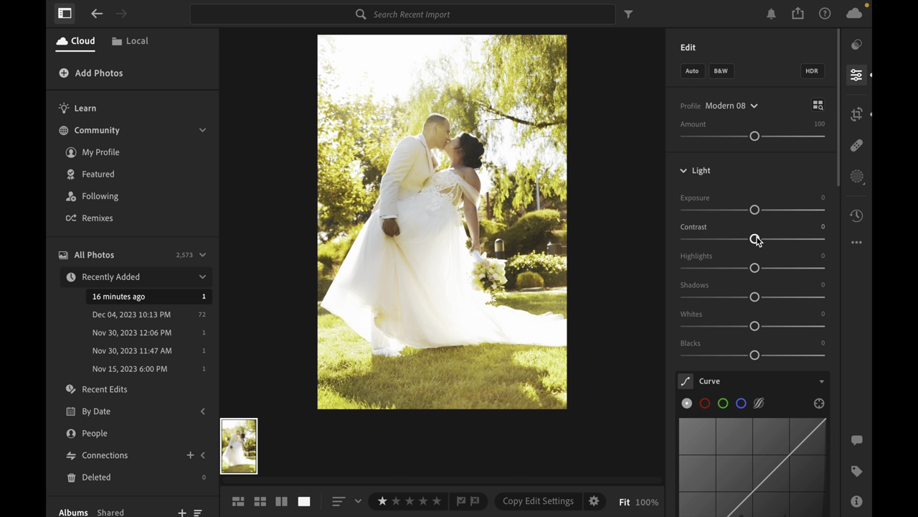
pyautogui.moveTo(756, 240); pyautogui.dragTo(771, 243)
pyautogui.moveTo(754, 268); pyautogui.dragTo(715, 267)
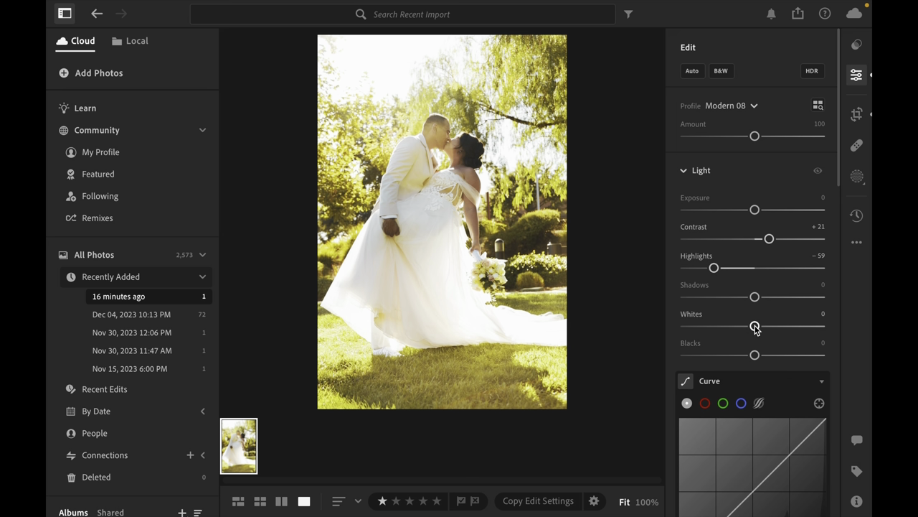
pyautogui.moveTo(755, 326); pyautogui.dragTo(719, 331)
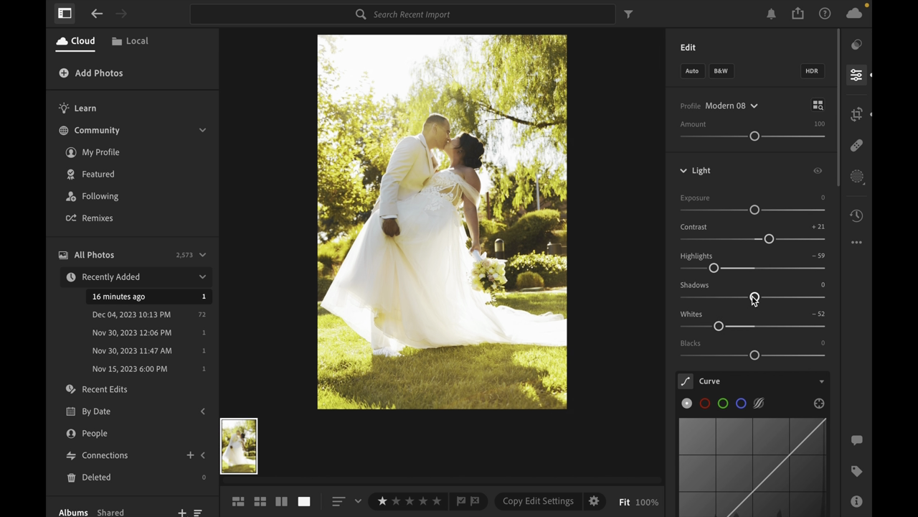
pyautogui.moveTo(754, 299); pyautogui.dragTo(772, 302)
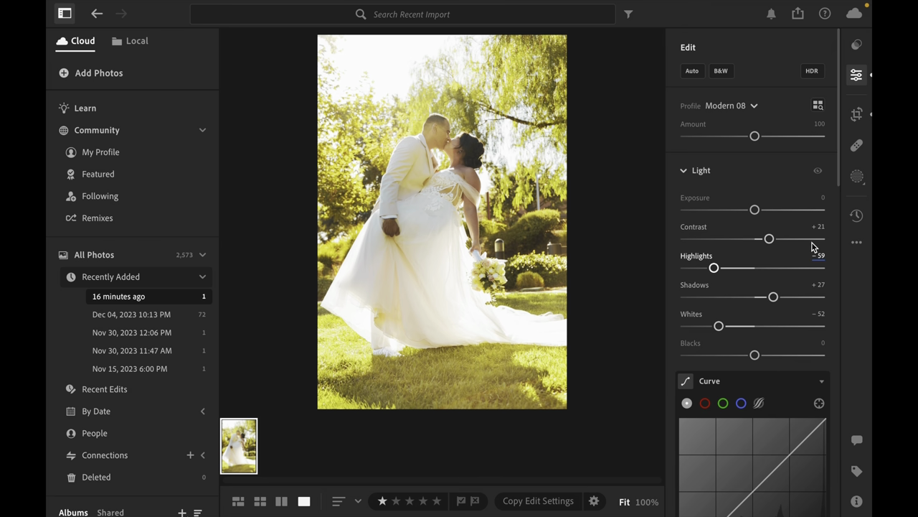
# Crop a thin strip off the photo's right side, keeping the original aspect ratio, and return to the edit settings
pyautogui.click(856, 115)
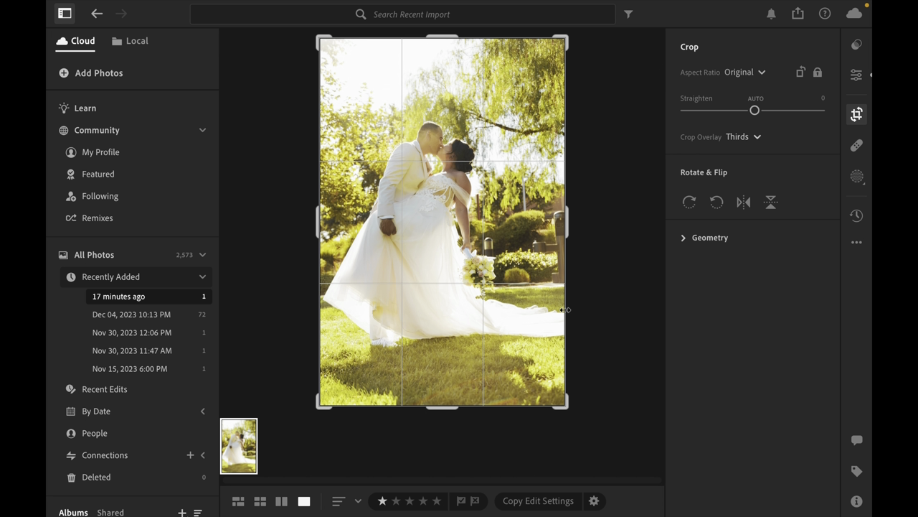
pyautogui.moveTo(565, 228); pyautogui.dragTo(559, 227)
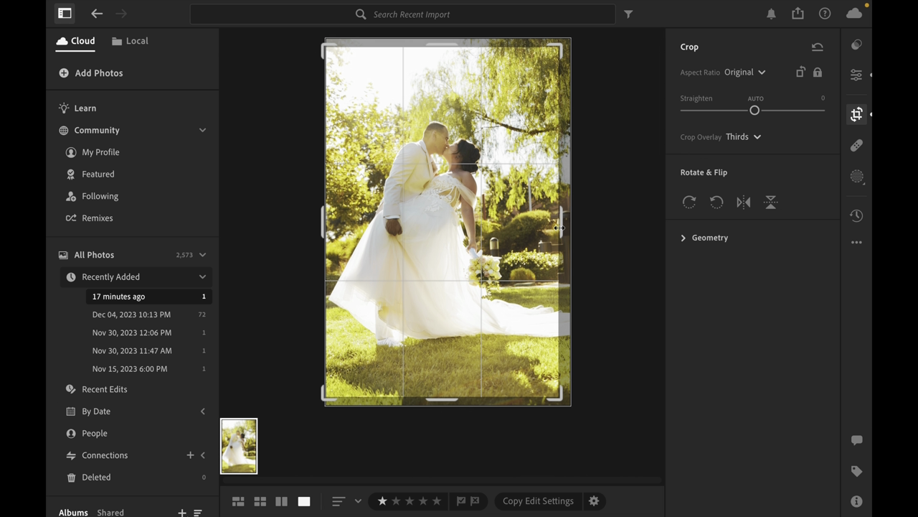
pyautogui.press('e')
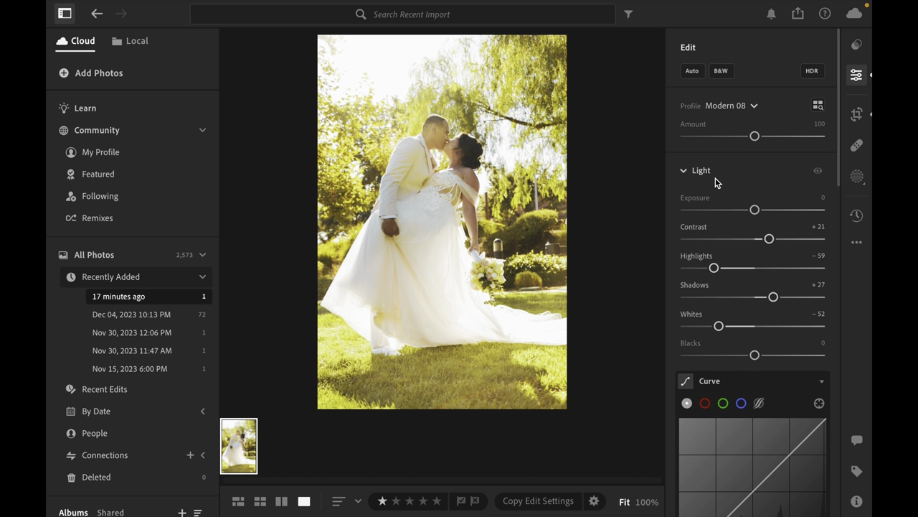
# Darken the photo slightly with Exposure -0.08 and soften it with Texture -11
pyautogui.scroll(-1, 739, 250)
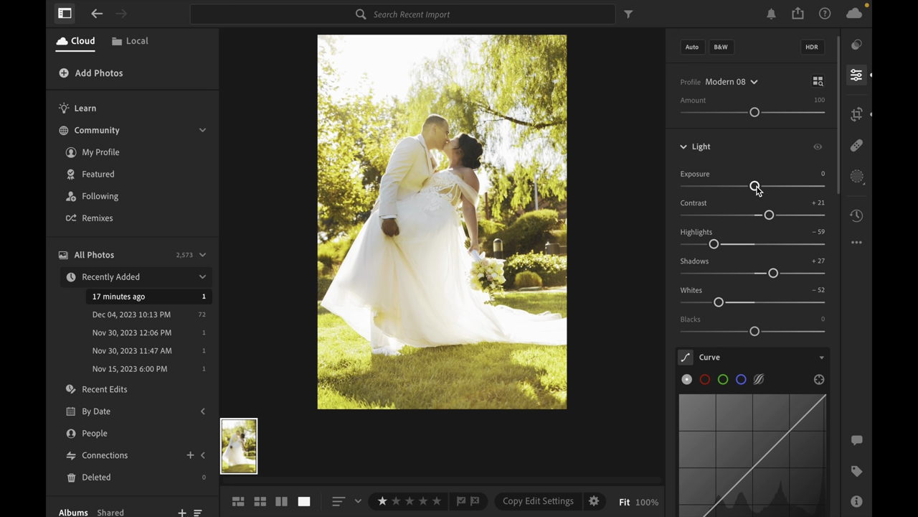
pyautogui.moveTo(755, 186); pyautogui.dragTo(756, 186)
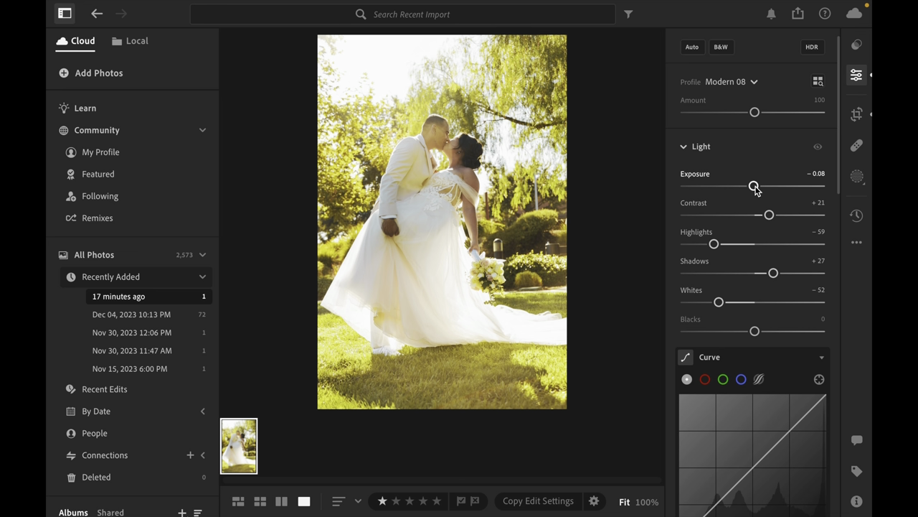
pyautogui.scroll(-3, 772, 287)
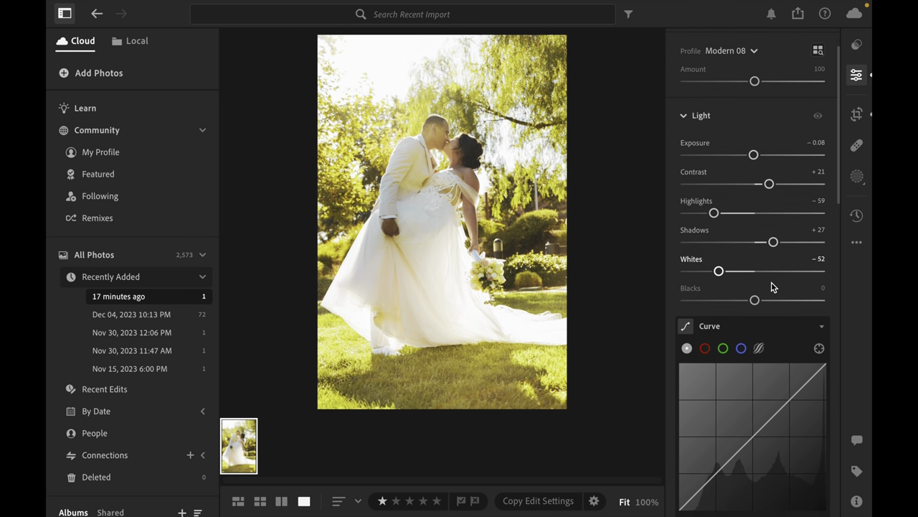
pyautogui.scroll(-15, 772, 286)
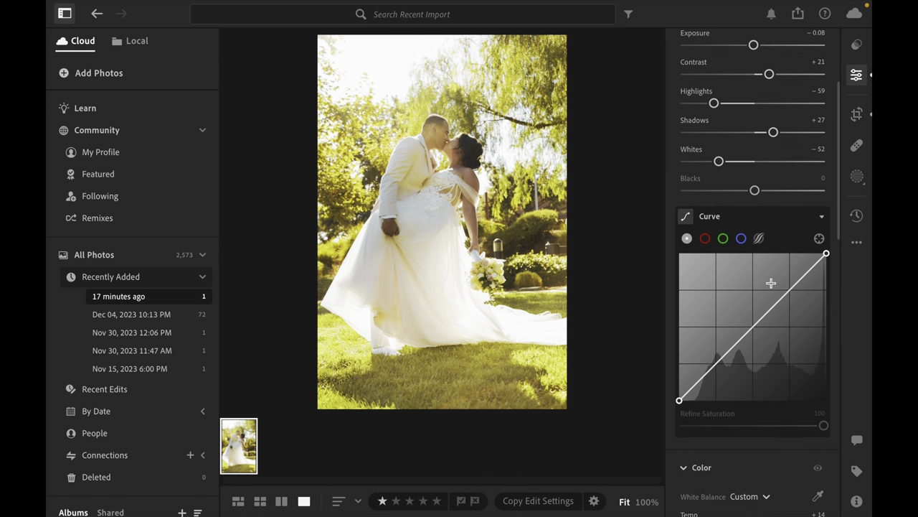
pyautogui.scroll(-12, 772, 283)
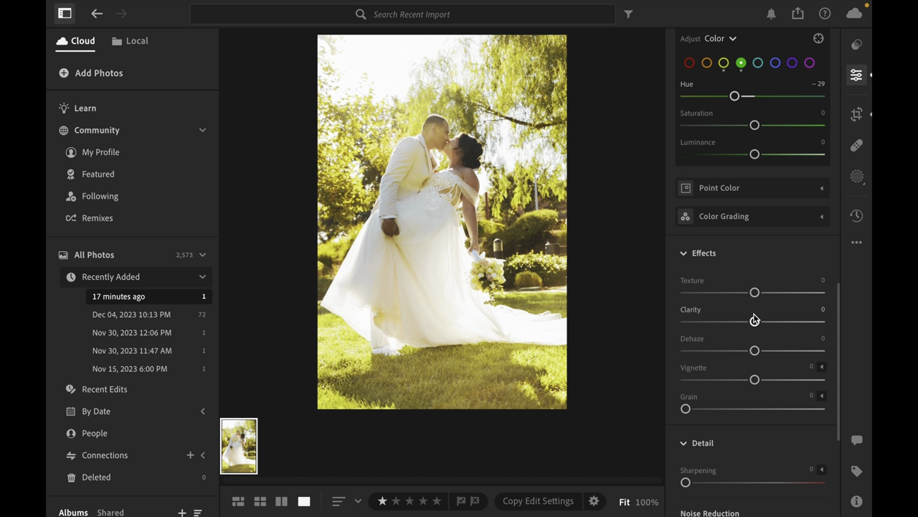
pyautogui.click(757, 293)
pyautogui.moveTo(758, 295); pyautogui.dragTo(750, 296)
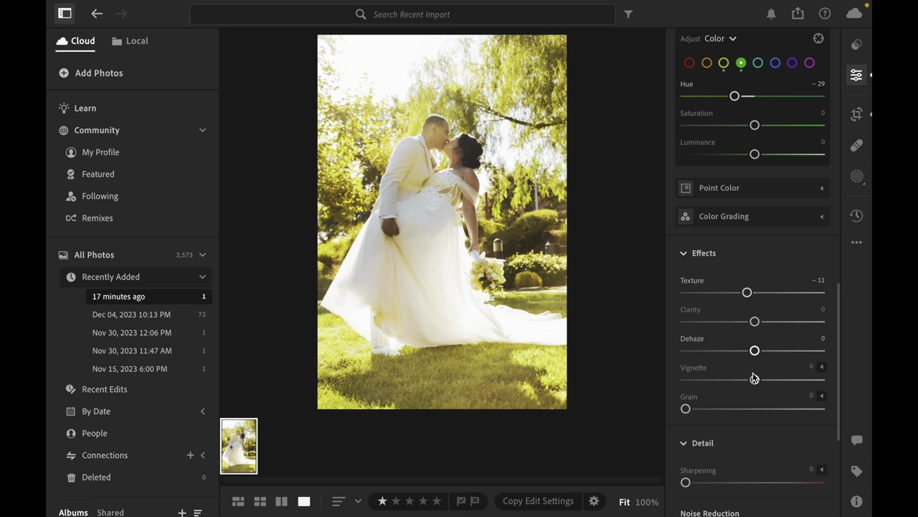
# Darken the photo's edges by setting Vignette to -26
pyautogui.scroll(-4, 753, 375)
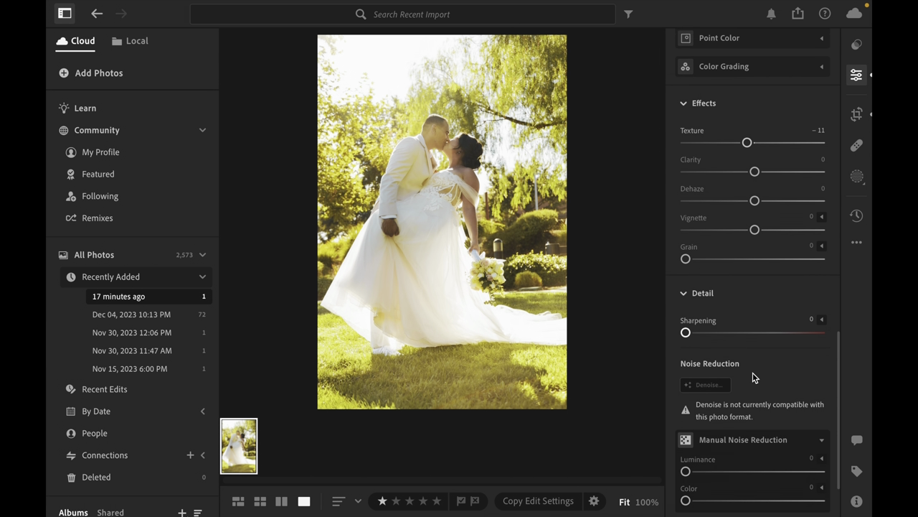
pyautogui.scroll(-1, 752, 372)
pyautogui.scroll(1, 752, 373)
pyautogui.scroll(2, 753, 372)
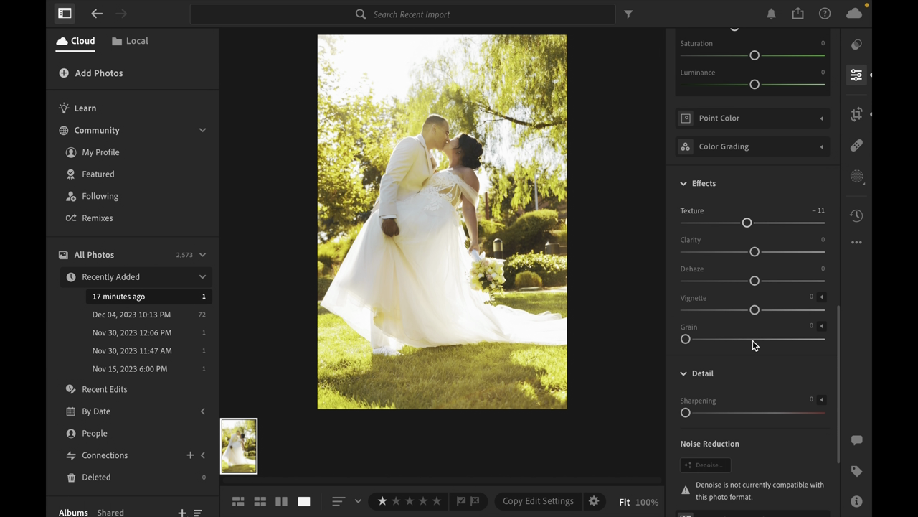
pyautogui.moveTo(755, 314); pyautogui.dragTo(737, 315)
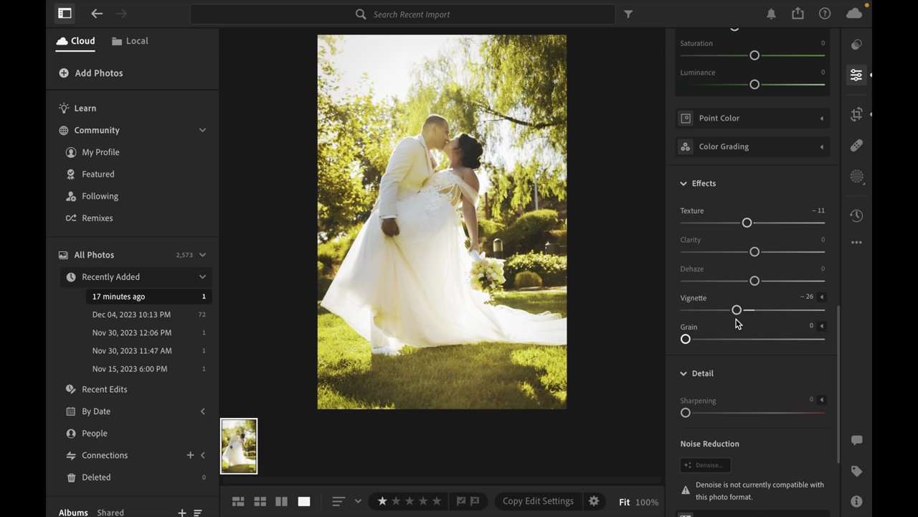
pyautogui.scroll(15, 737, 323)
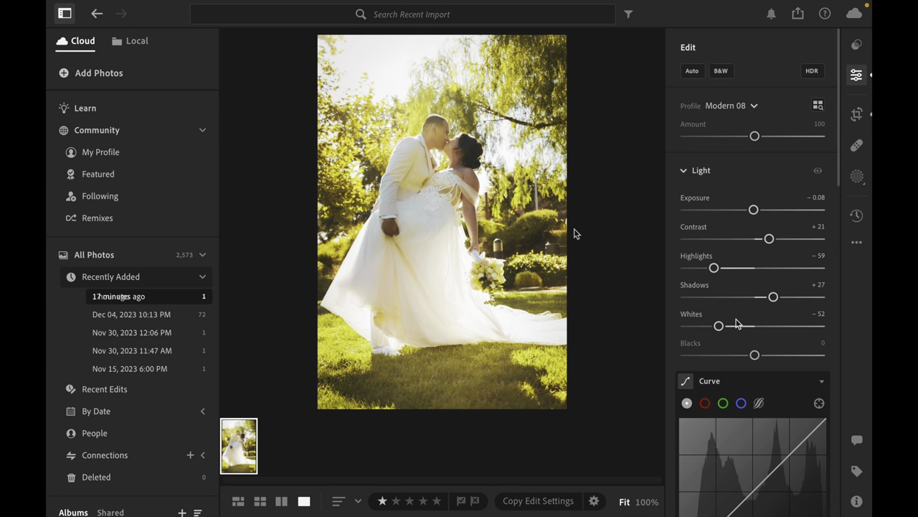